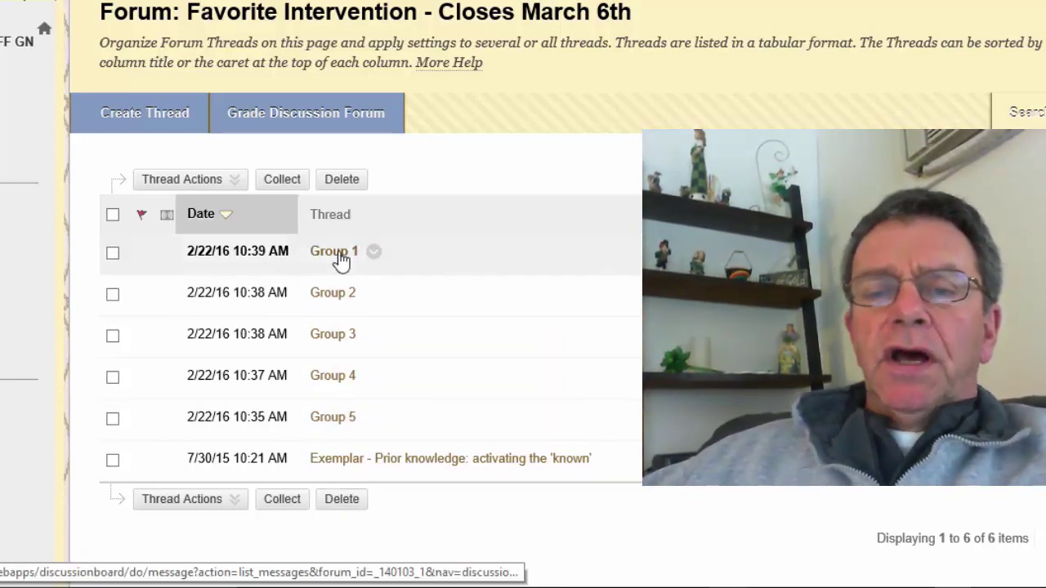
Step: Review the Group 1 thread's instructions, group member list and replies, and return to the Favorite Intervention forum
left_click(339, 255)
scroll(343, 311, "down", 5)
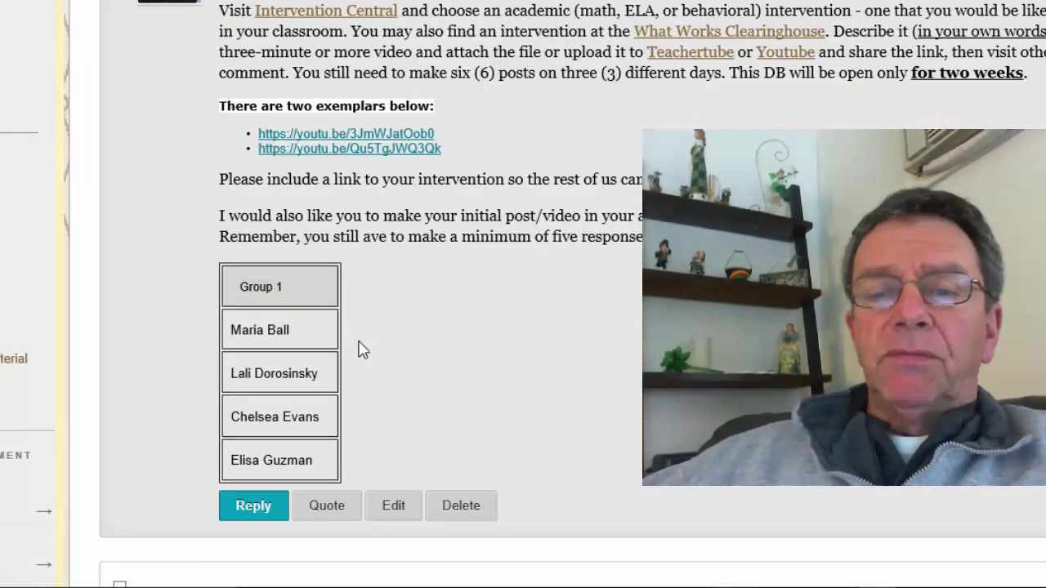
scroll(368, 335, "down", 8)
left_click(371, 327)
scroll(369, 319, "up", 5)
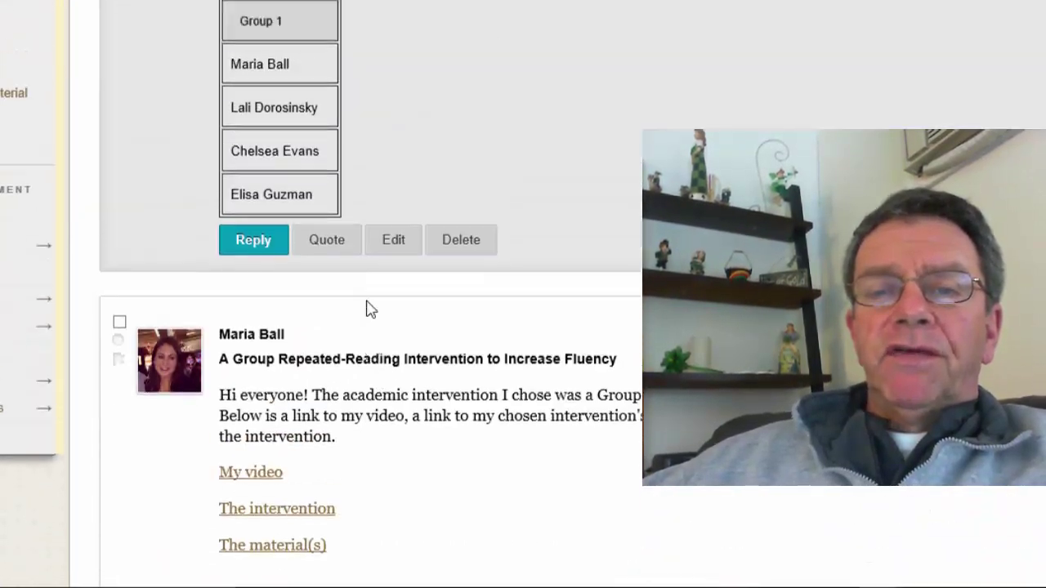
scroll(367, 309, "up", 6)
left_click(196, 200)
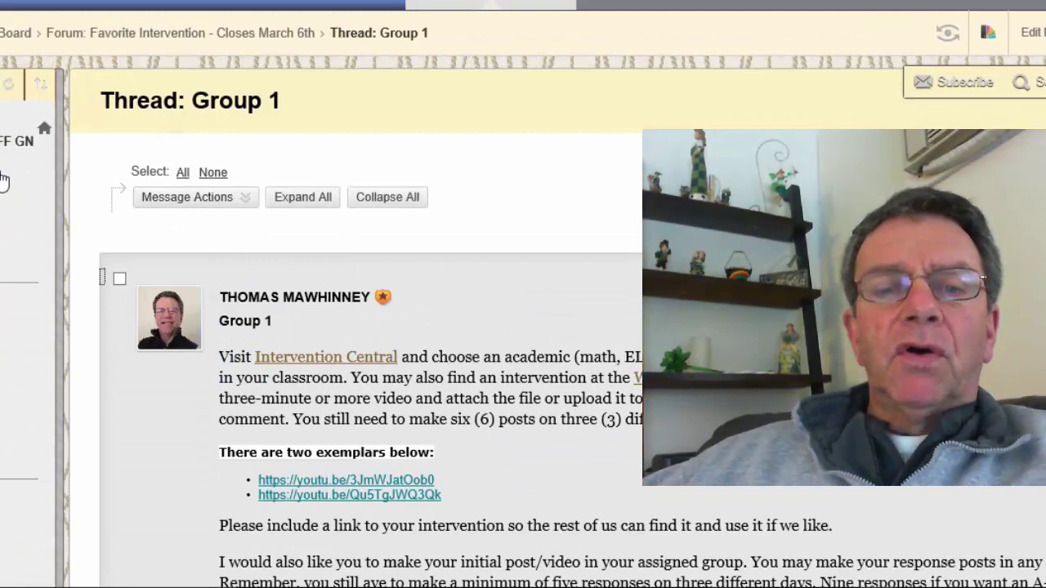
left_click(51, 37)
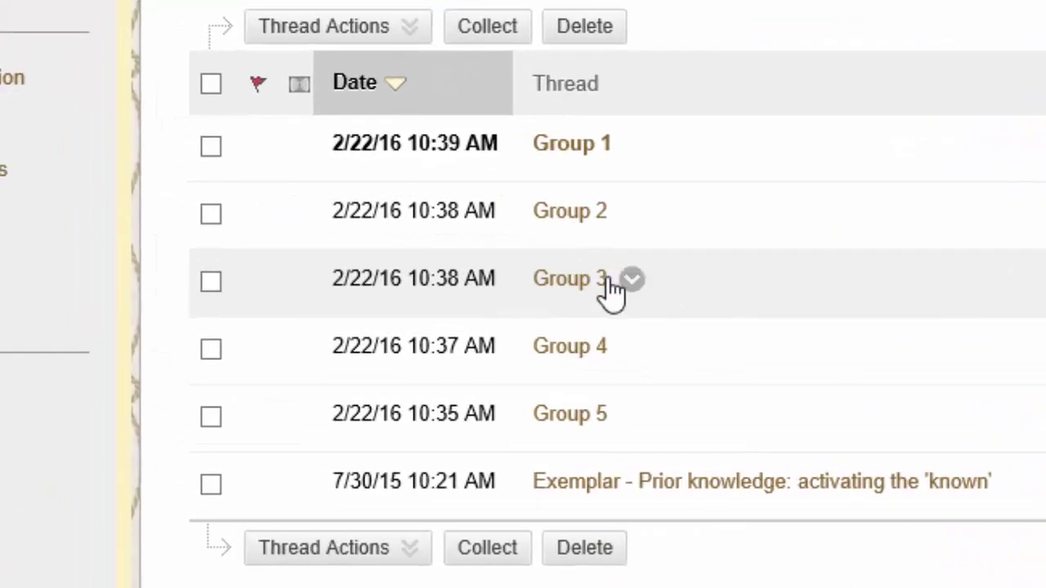
Step: Open the Group 2 thread and start a reply to its assignment post, ready for entering the message
left_click(583, 232)
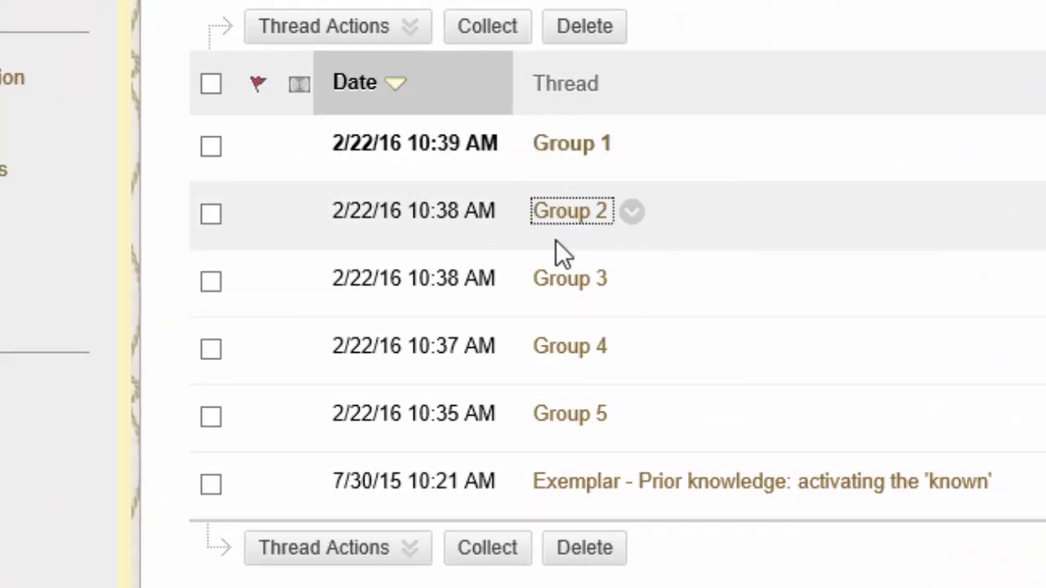
scroll(503, 291, "down", 3)
scroll(500, 282, "down", 3)
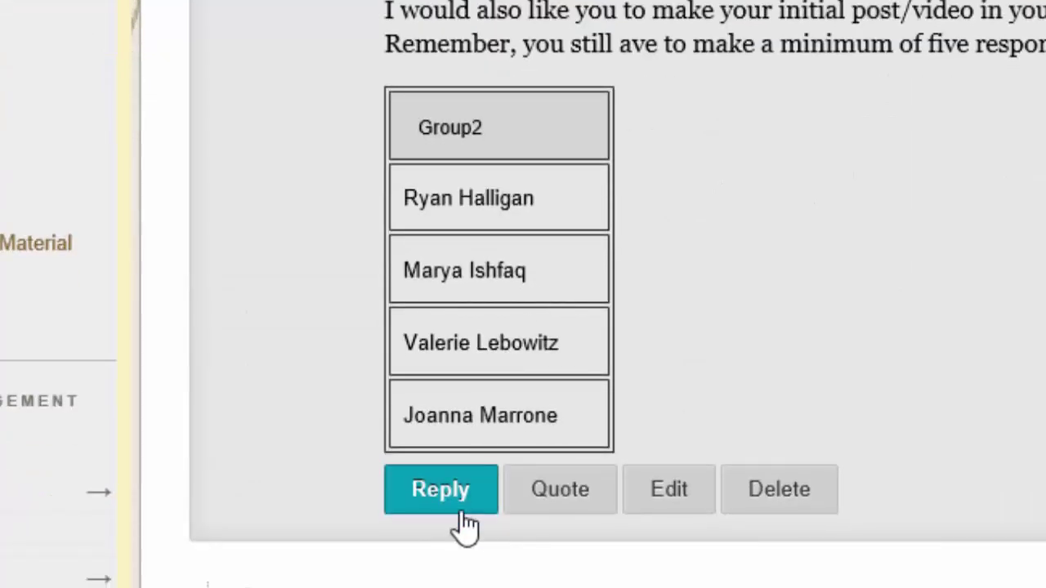
left_click(445, 492)
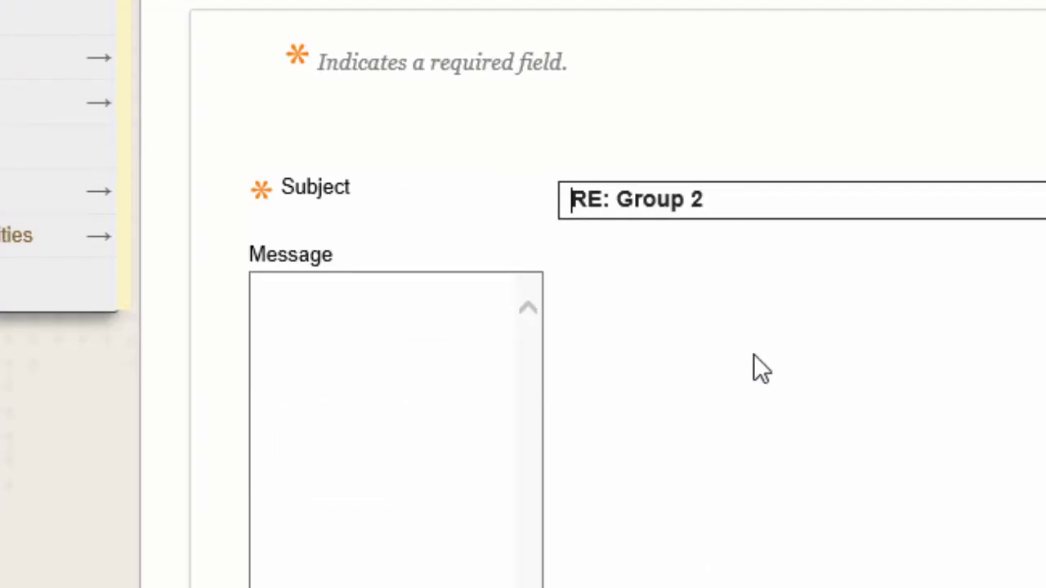
left_click(619, 441)
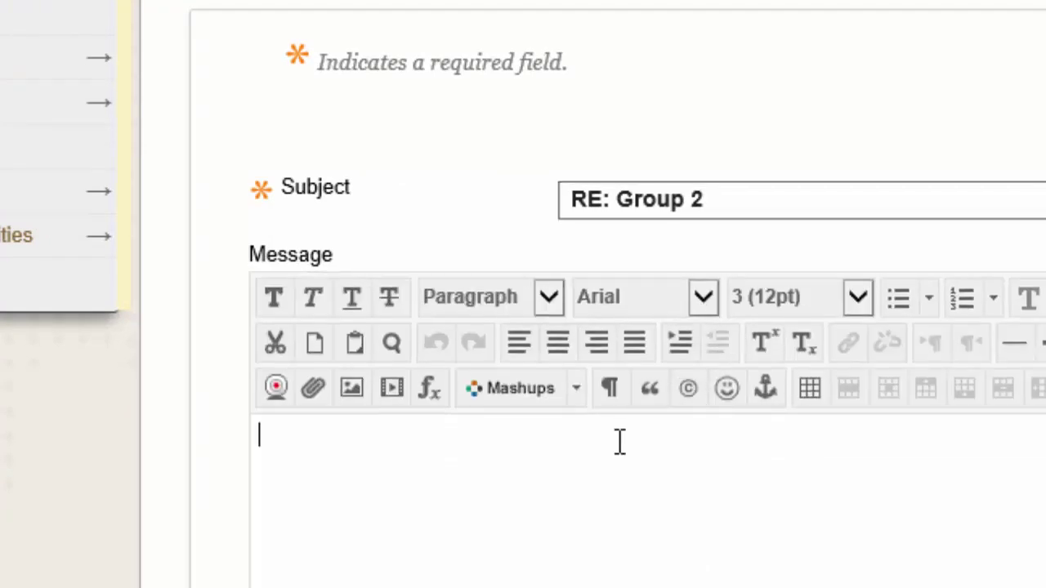
Step: Record a webcam video of about 15 seconds through the reply's Mashups media options and save the recording
left_click(576, 385)
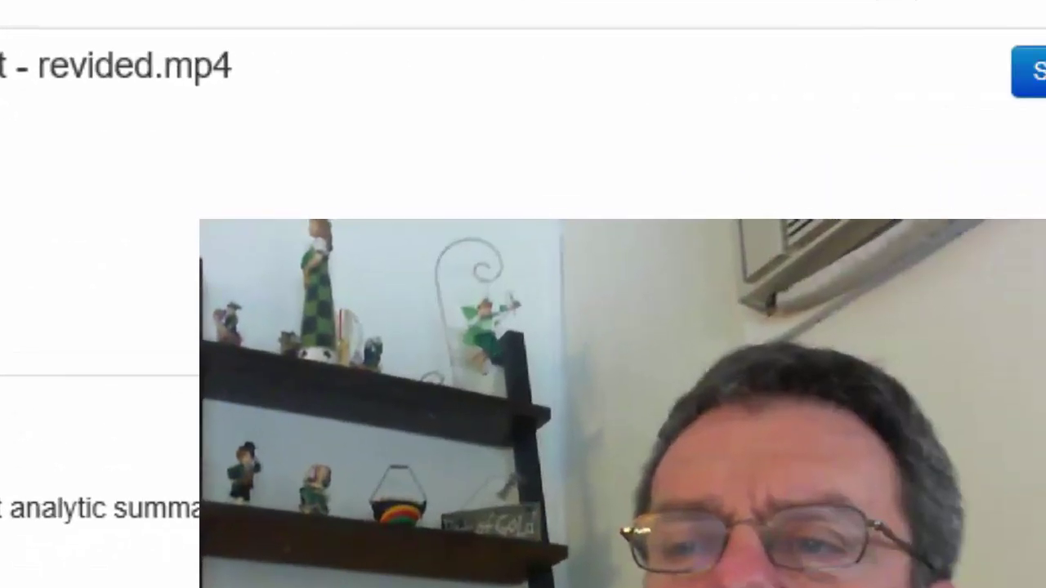
left_click(1031, 72)
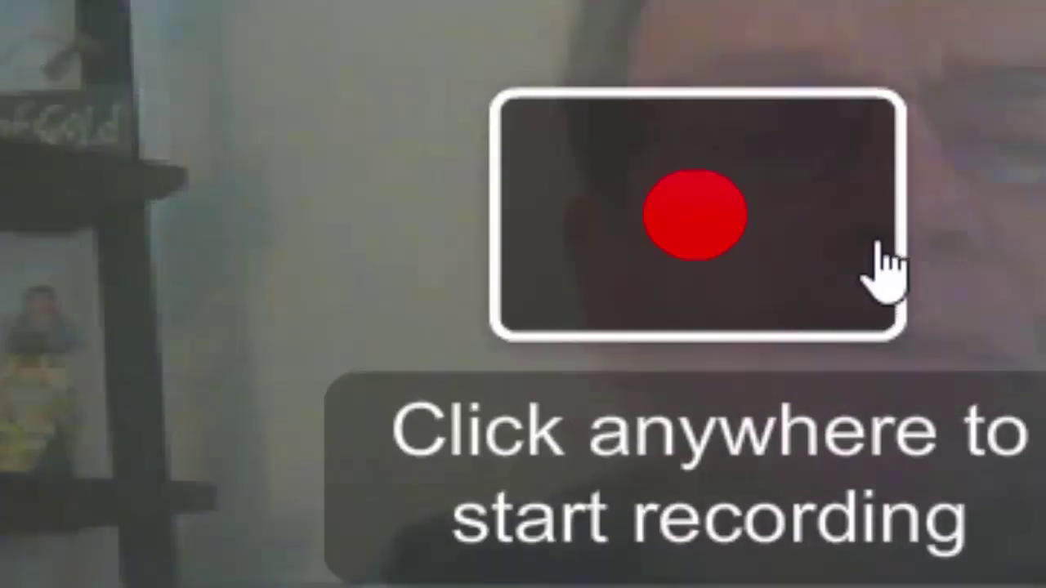
left_click(685, 233)
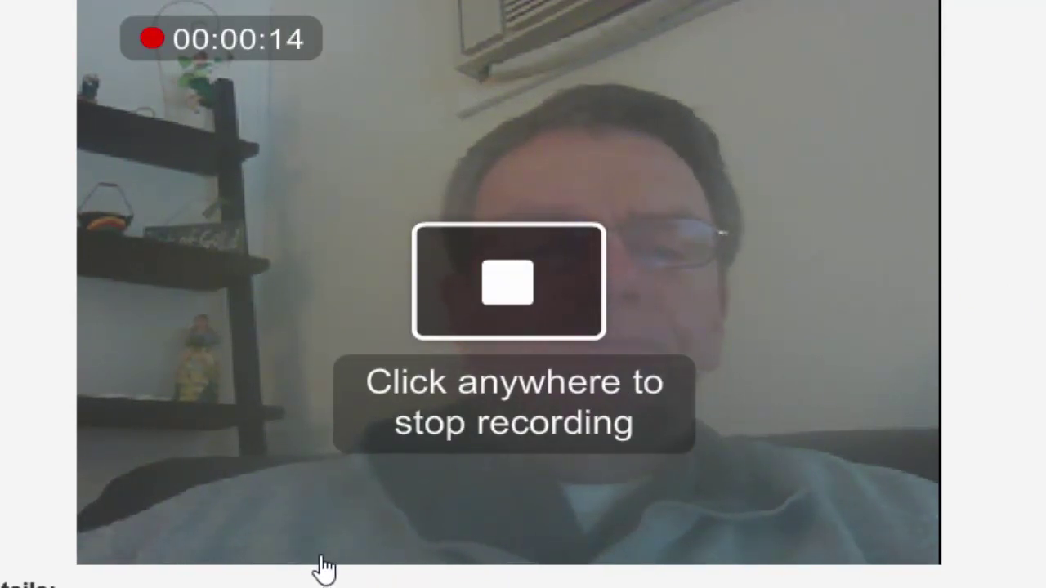
left_click(508, 290)
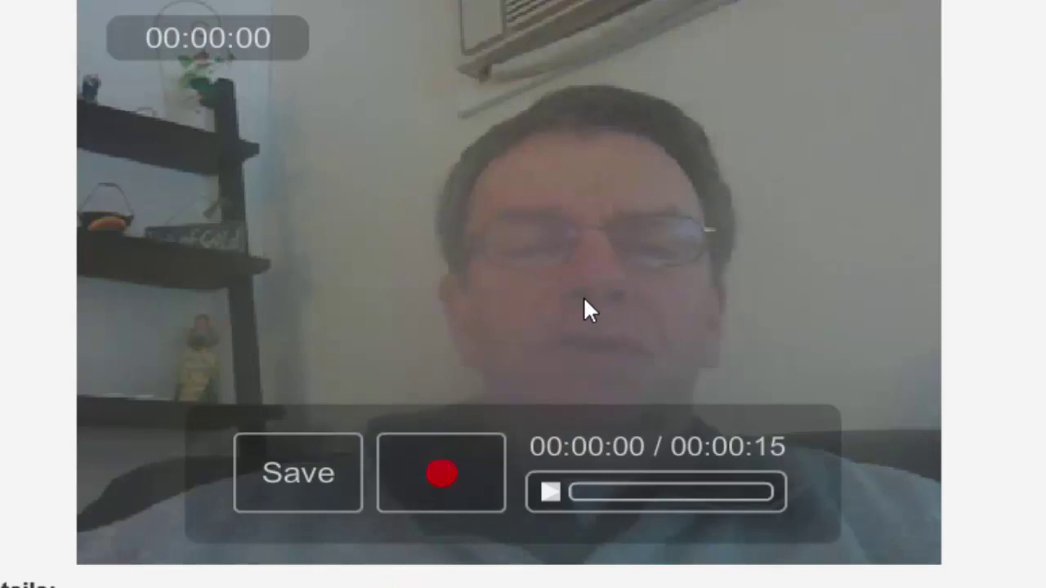
left_click(297, 480)
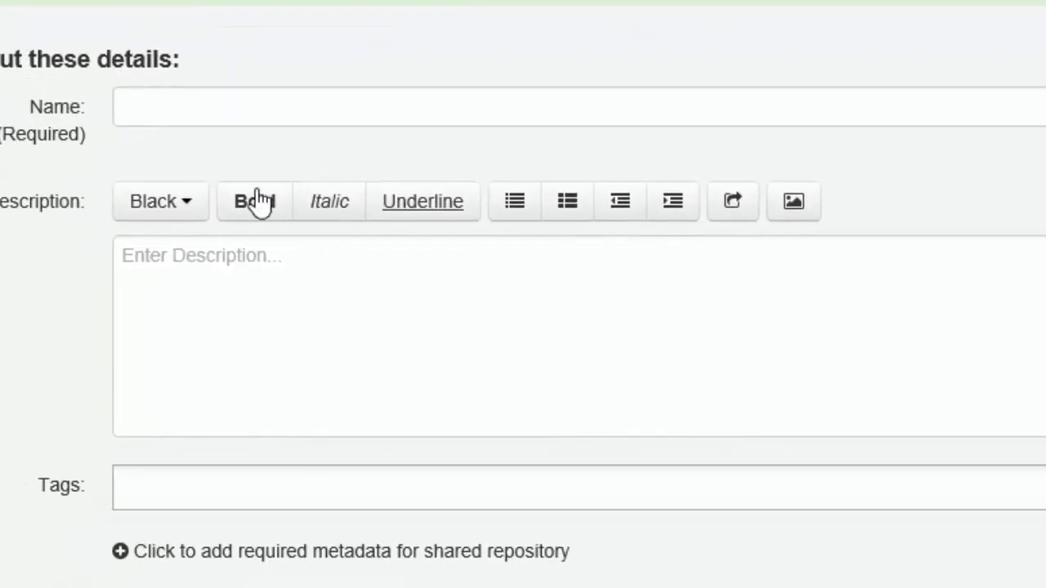
Step: Name the recording "Favorite Intervention", describe it as "Fav int", add the new tag "EdSE 640", and save the details
left_click(215, 95)
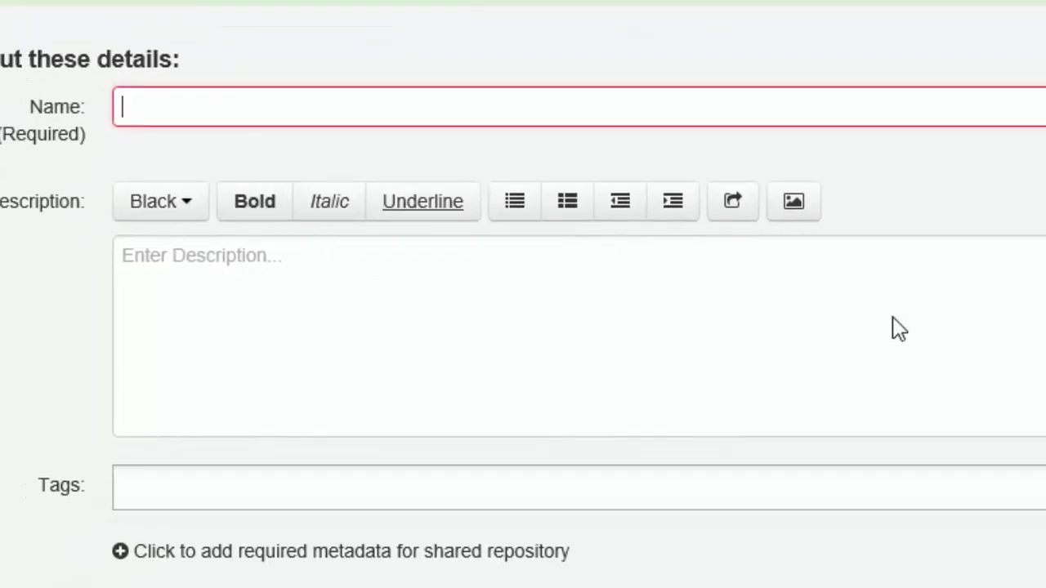
type("Favorite Intervention")
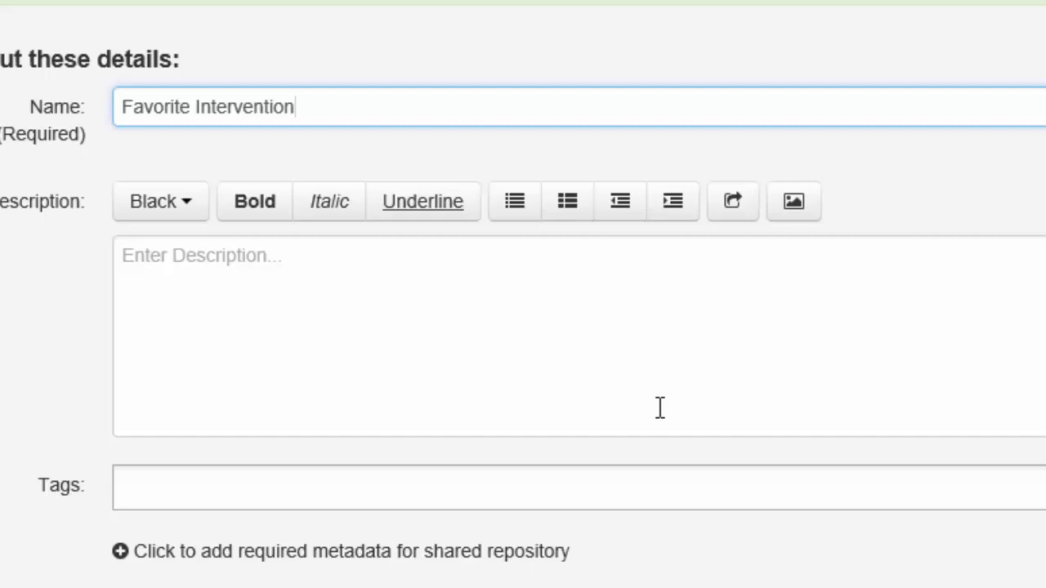
left_click(154, 255)
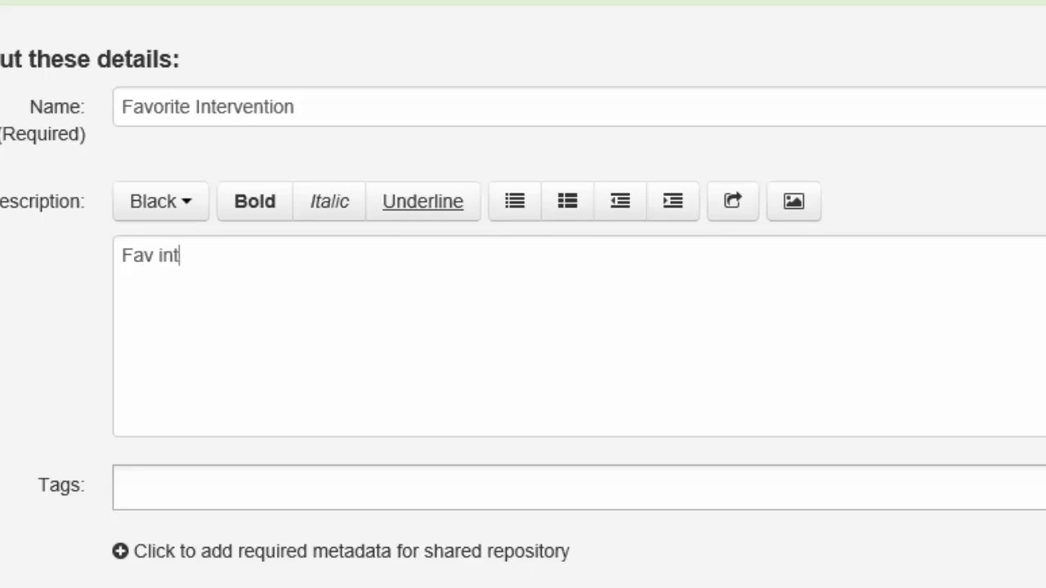
scroll(708, 335, "down", 2)
left_click(179, 335)
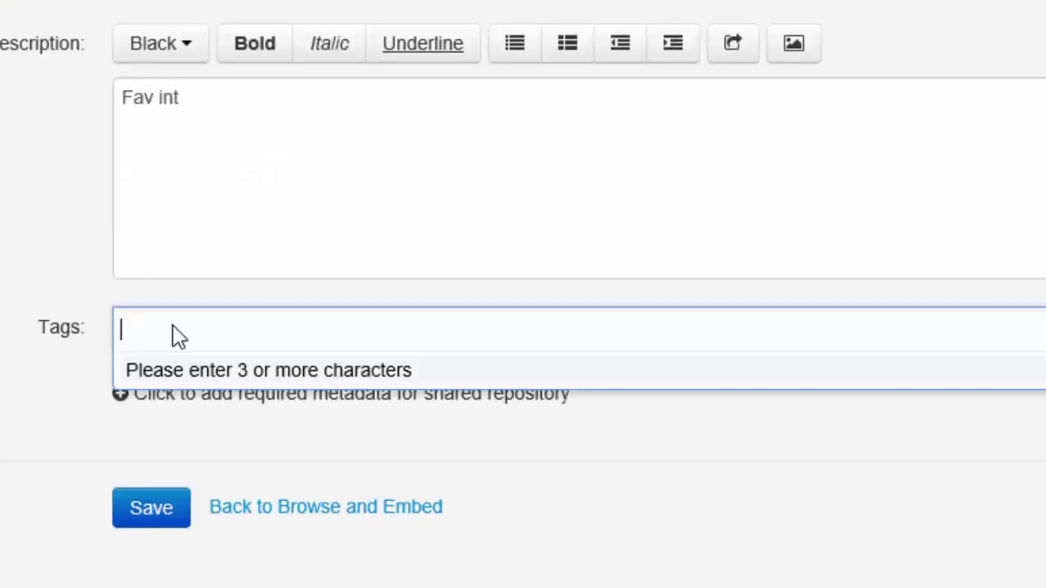
type("EdSE 640")
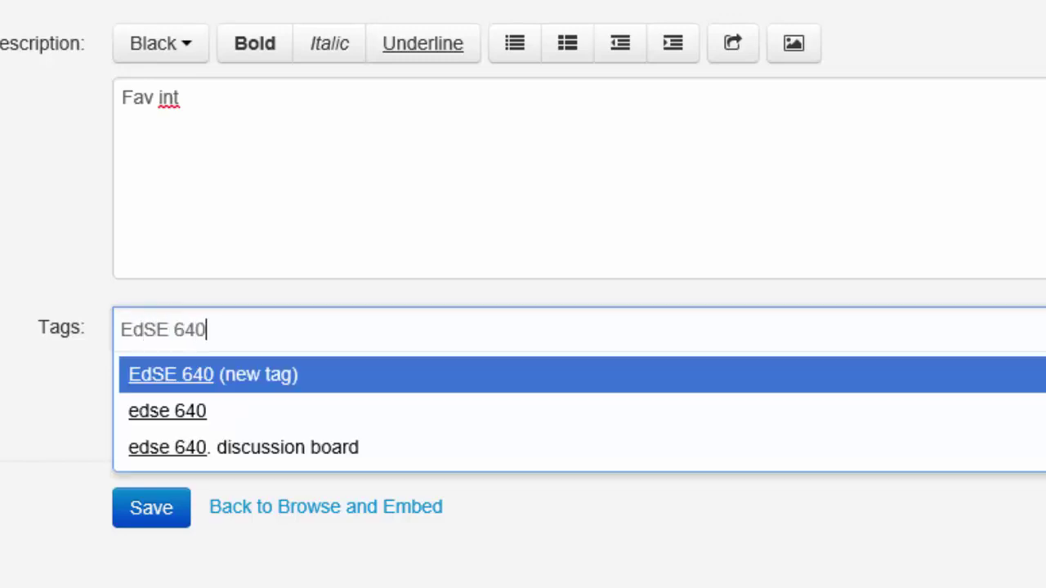
left_click(171, 379)
left_click(124, 527)
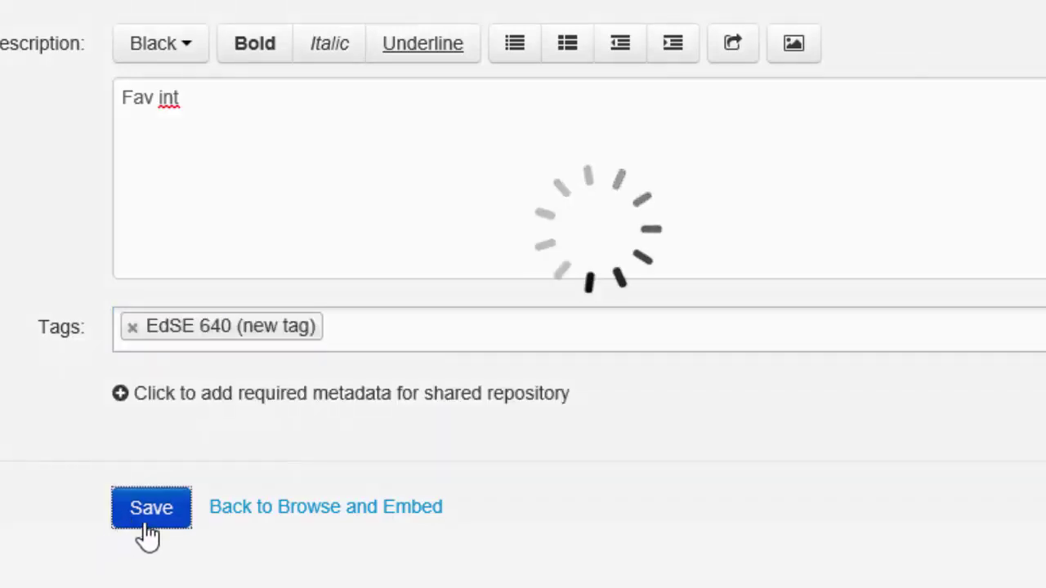
Step: Delete the details table beside the embedded webcam video in the reply message
scroll(539, 291, "down", 1)
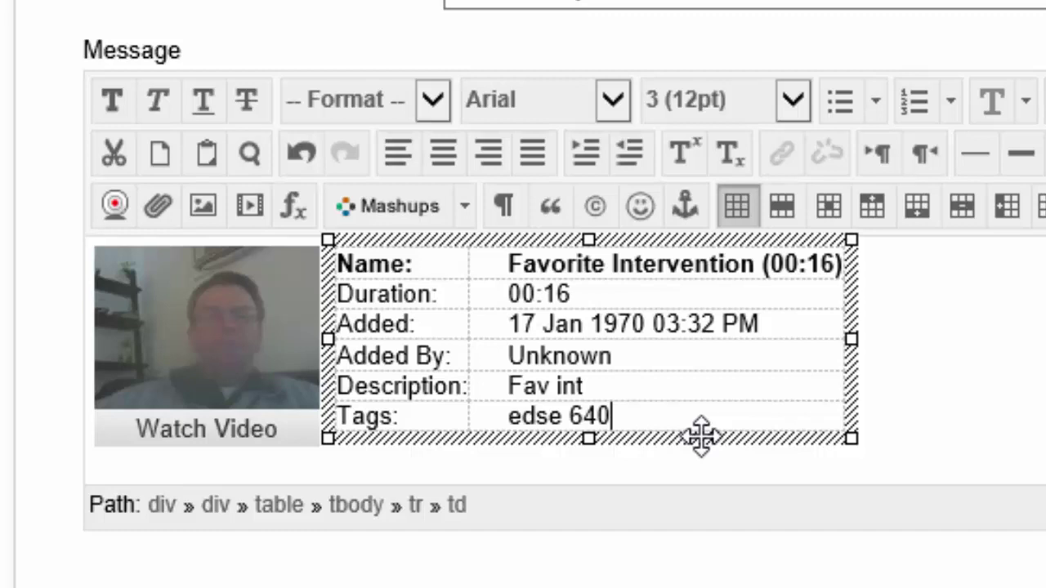
left_click(701, 437)
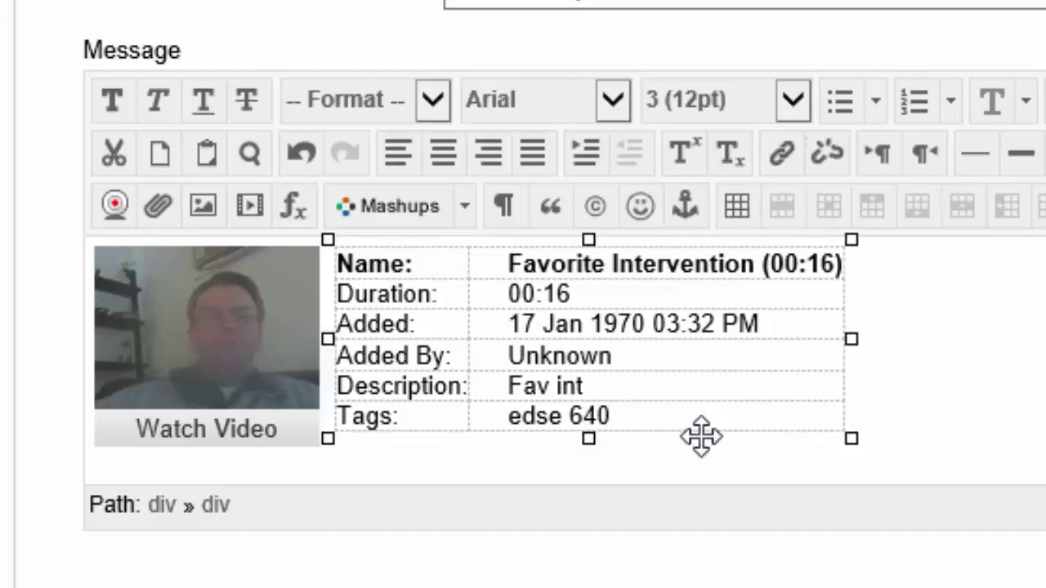
key("Delete")
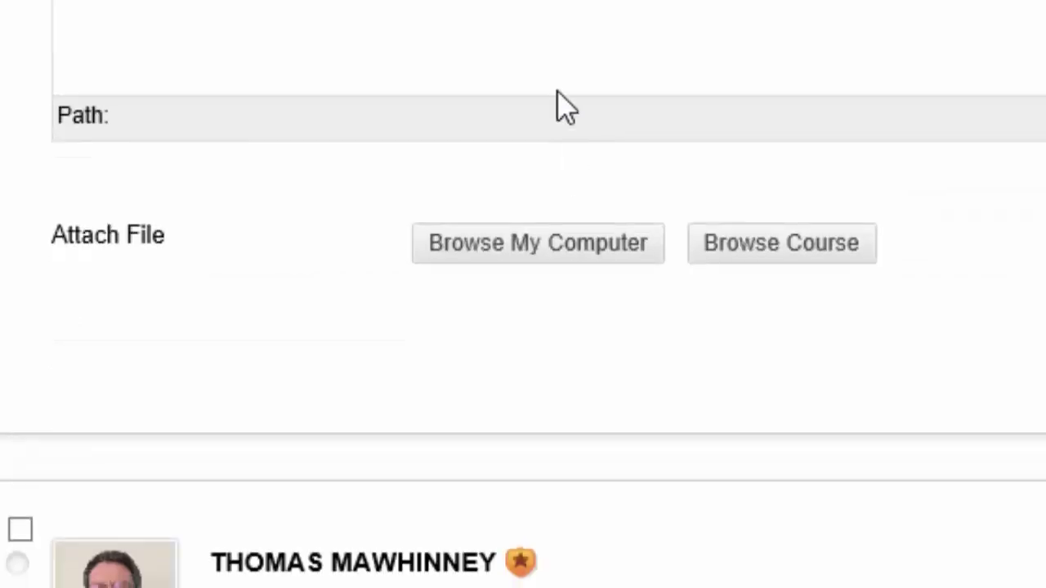
Step: Switch to the YouTube video list, open the newest upload dated Feb 24, 2016, and pause its playback
scroll(294, 70, "up", 3)
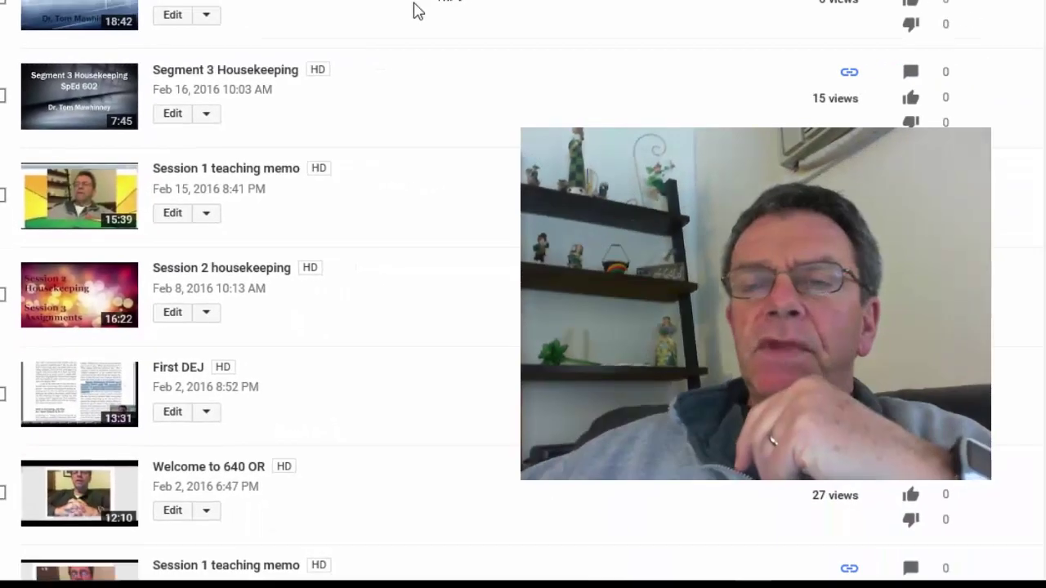
scroll(417, 10, "up", 4)
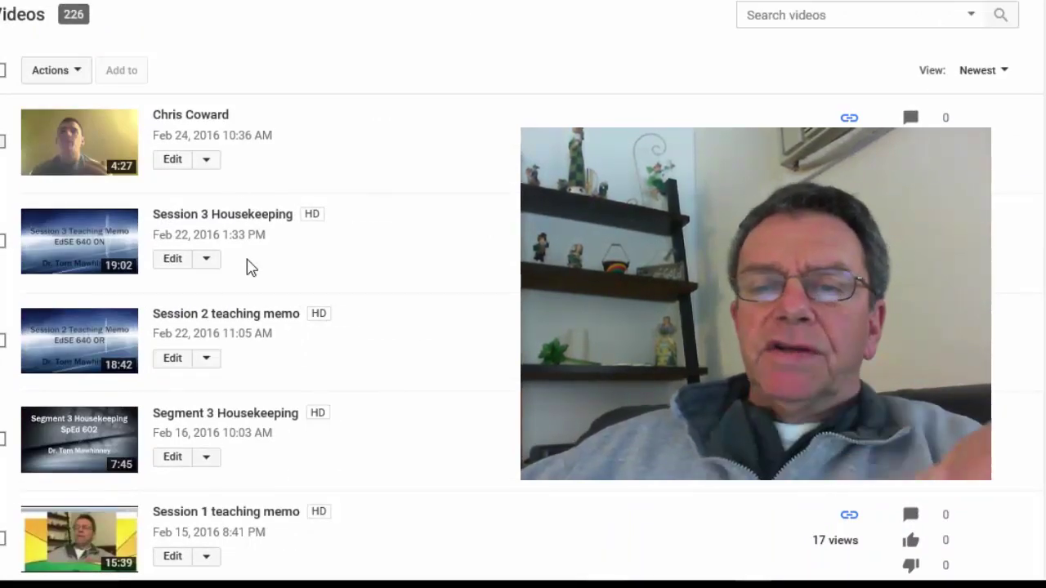
left_click(82, 145)
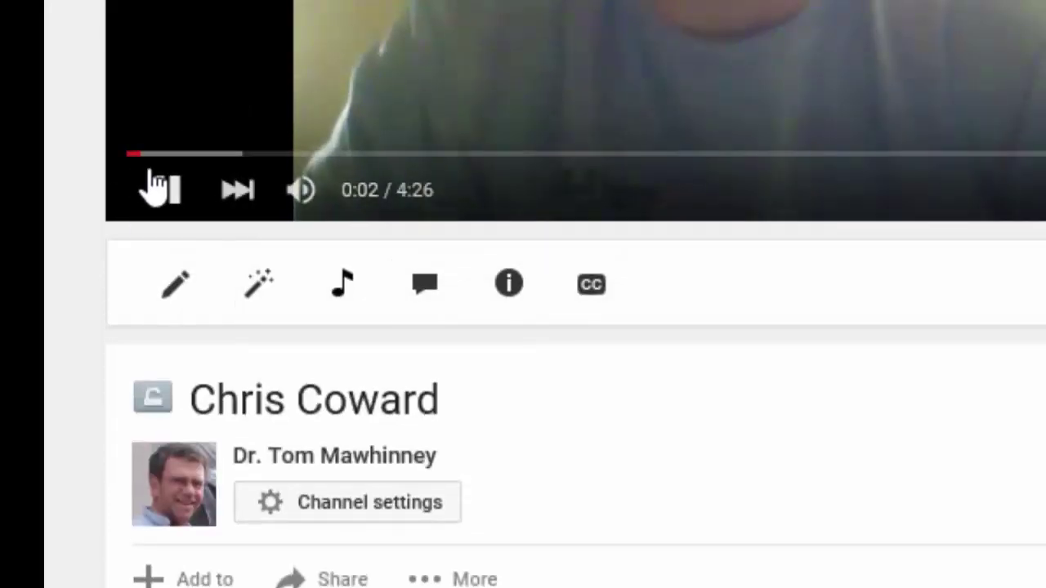
left_click(156, 189)
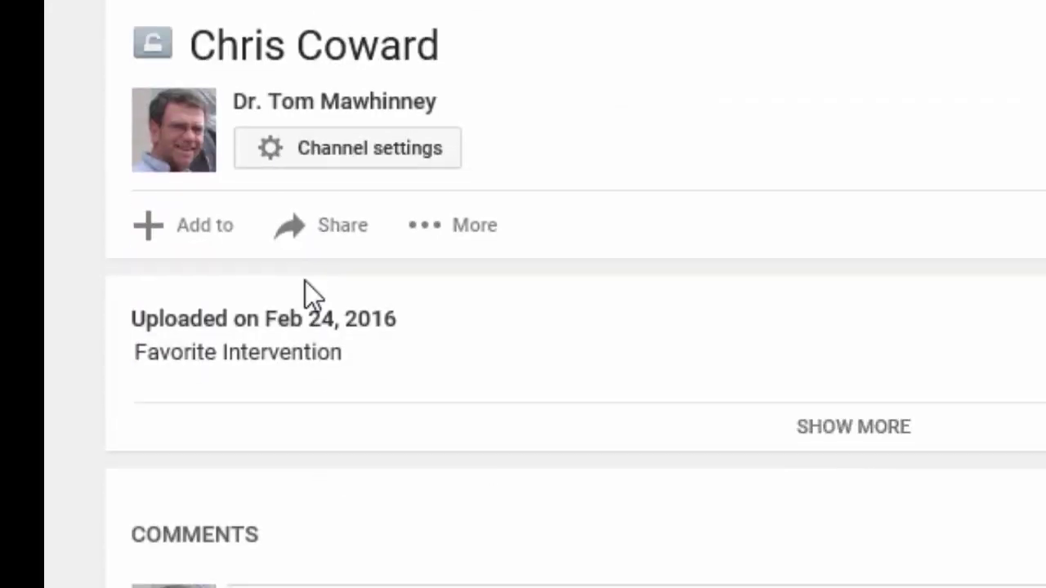
Step: Show the video's sharing options and copy its short YouTube link
left_click(301, 232)
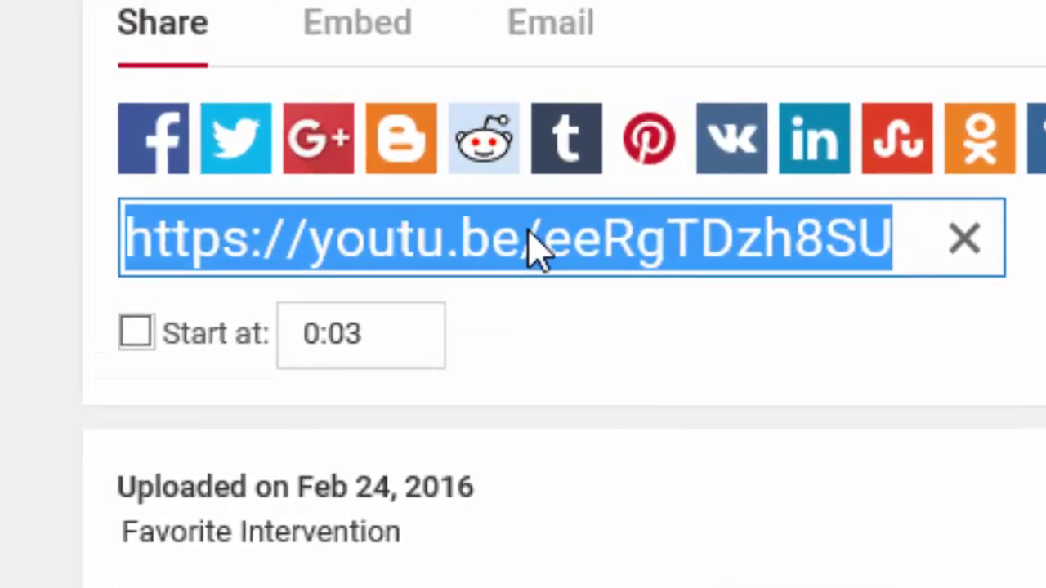
right_click(529, 239)
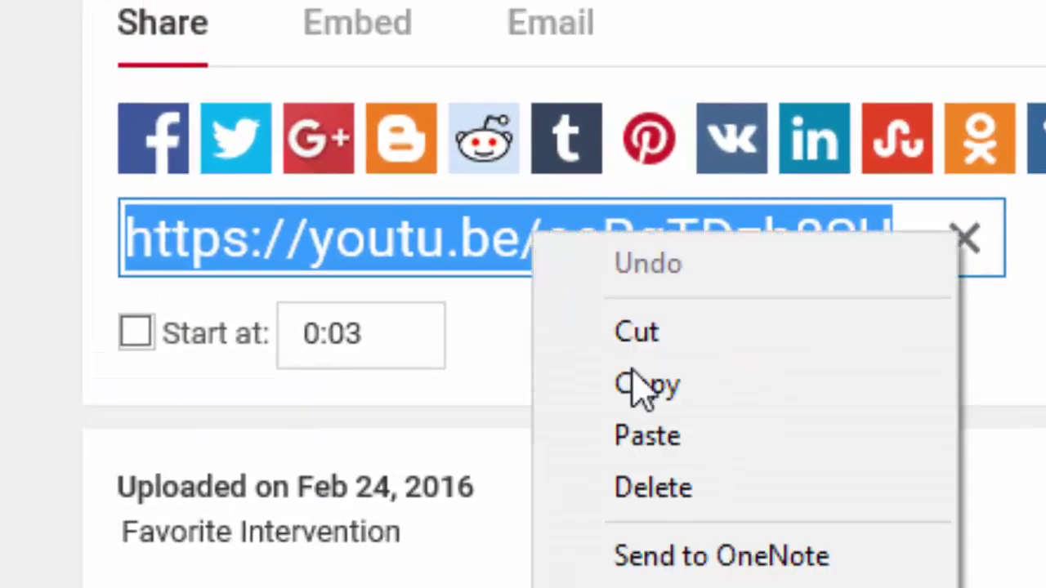
left_click(687, 396)
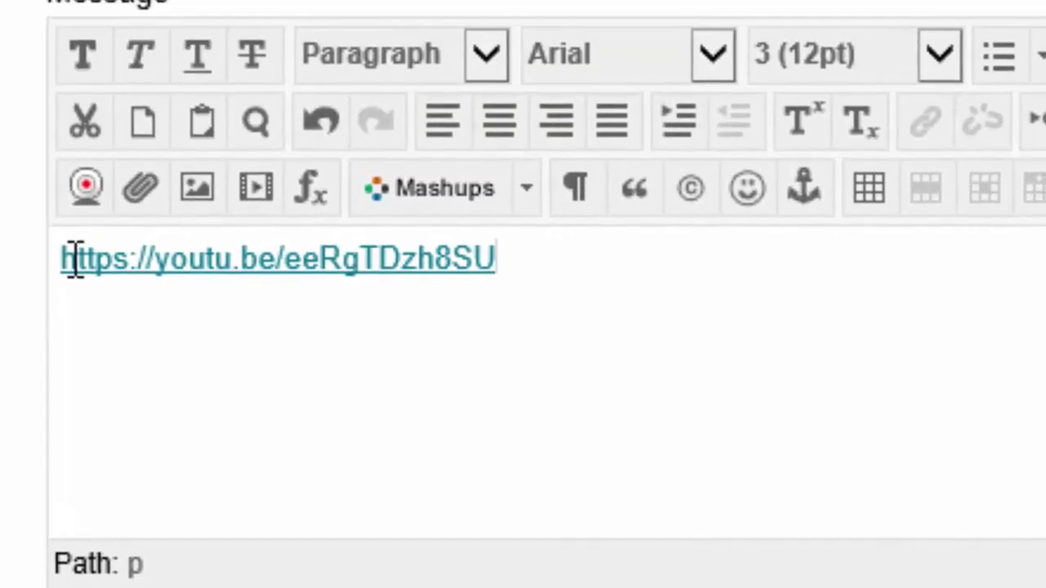
Step: Make the pasted YouTube address in the reply message a hyperlink with its target set to Open in New Window (_blank)
left_click_drag(66, 269, 602, 308)
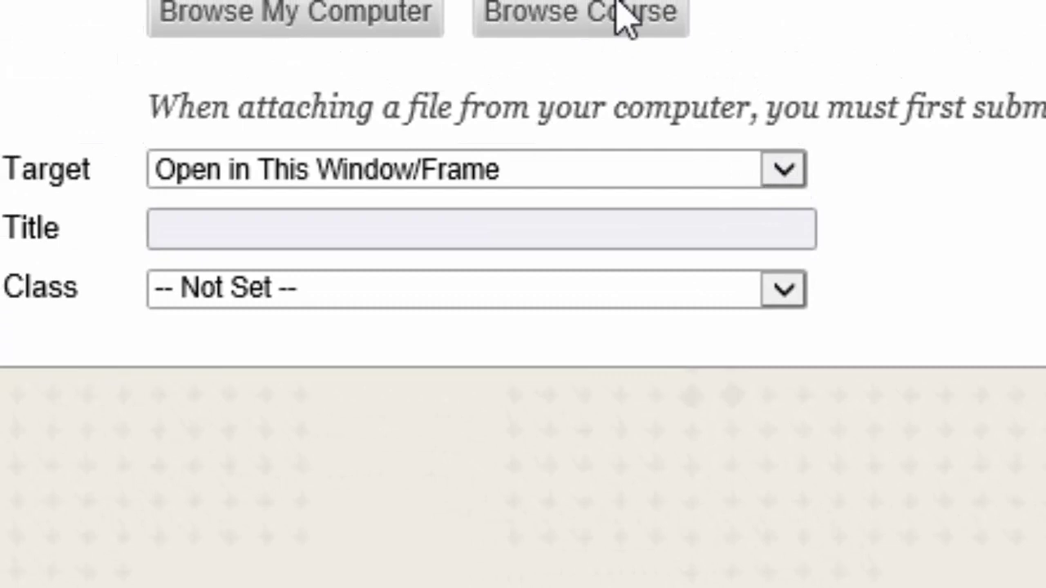
left_click(795, 184)
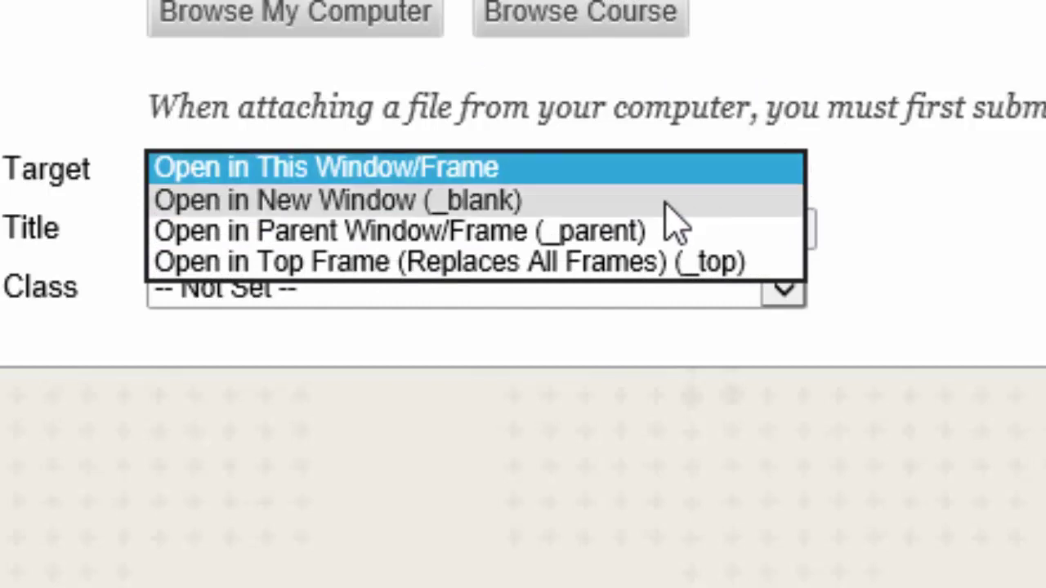
left_click(371, 205)
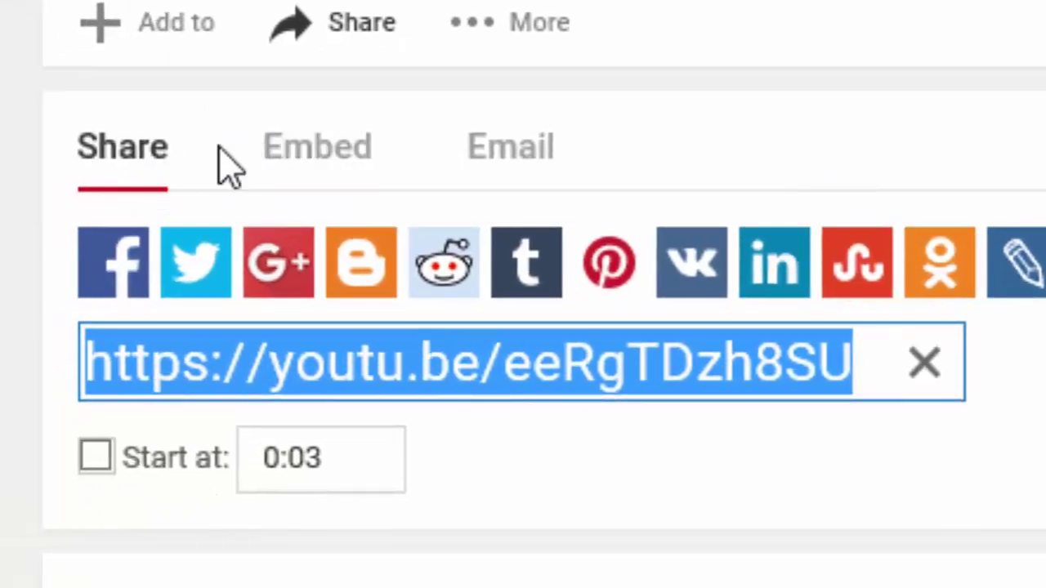
Step: Return to the YouTube video's sharing options and copy its iframe embed code
left_click(354, 157)
left_click(508, 156)
left_click(343, 152)
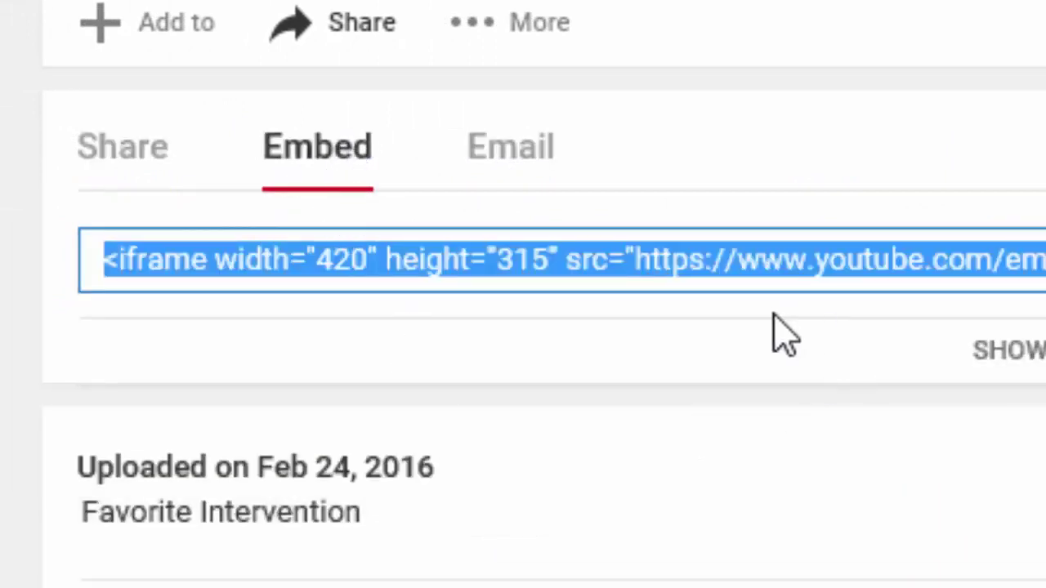
right_click(823, 260)
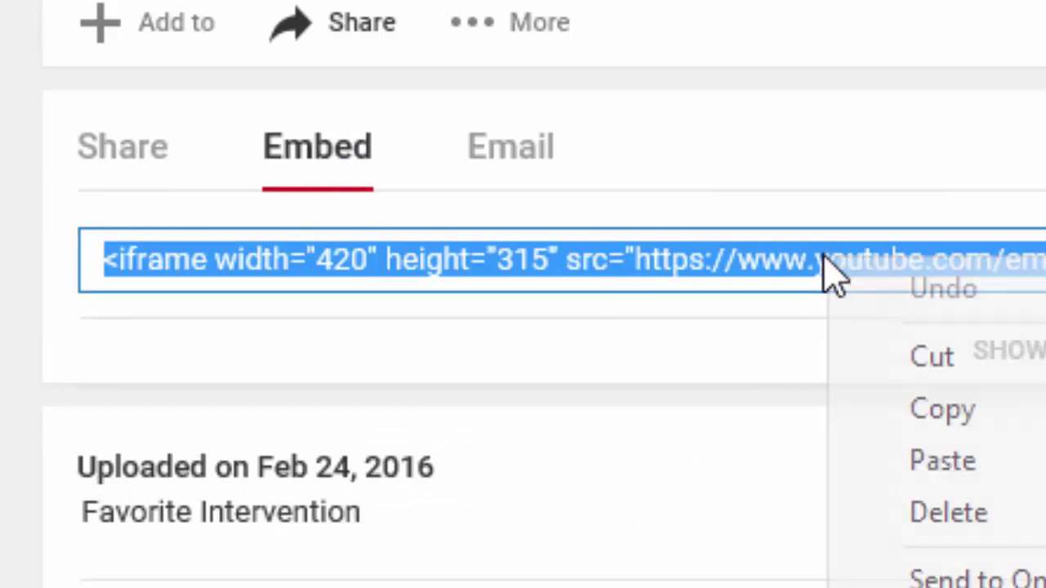
left_click(917, 422)
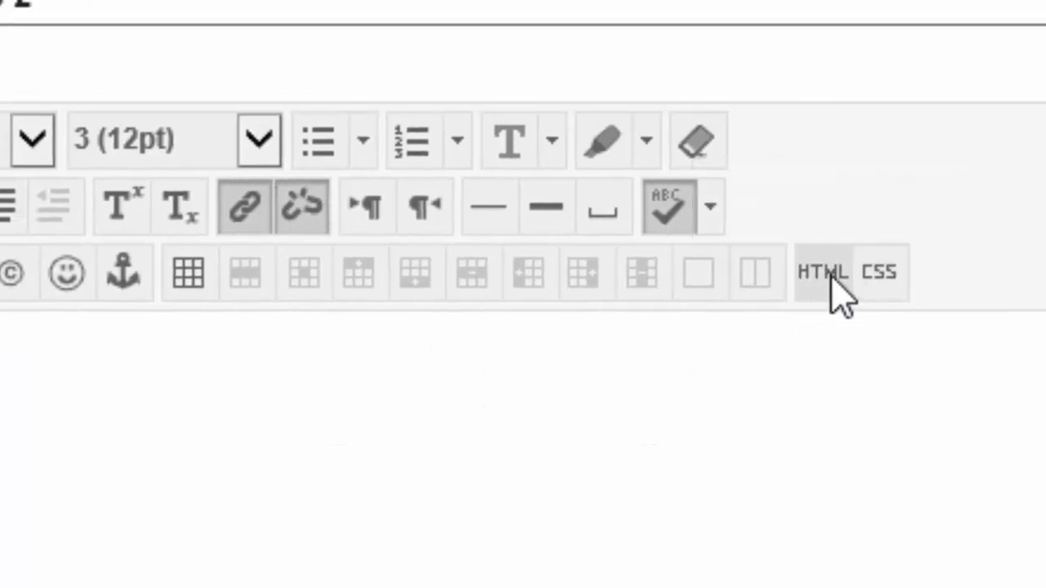
Step: Paste the iframe embed code into the reply's HTML source, post the reply, and pause the embedded video
left_click(842, 298)
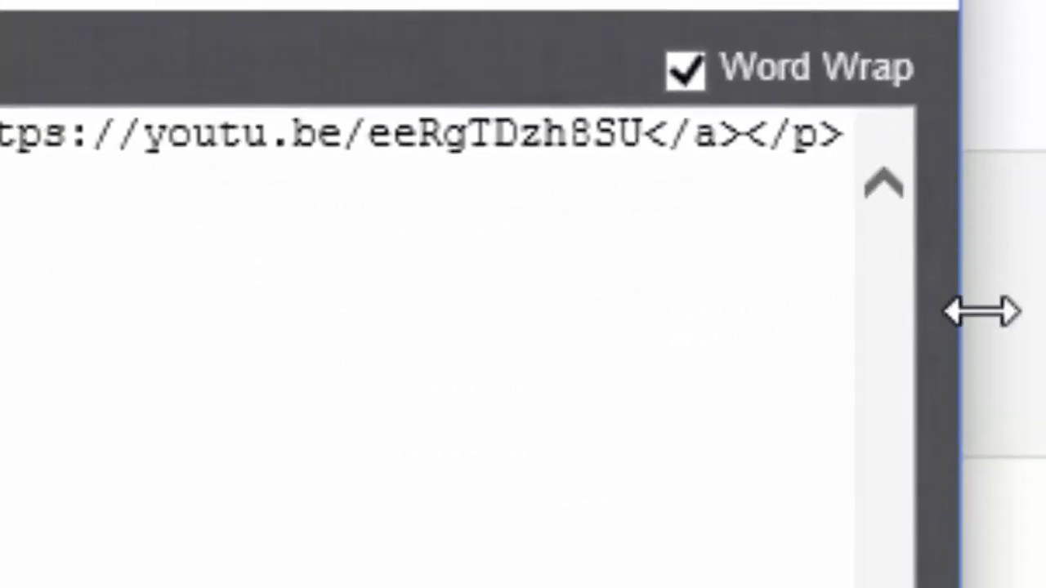
left_click(700, 384)
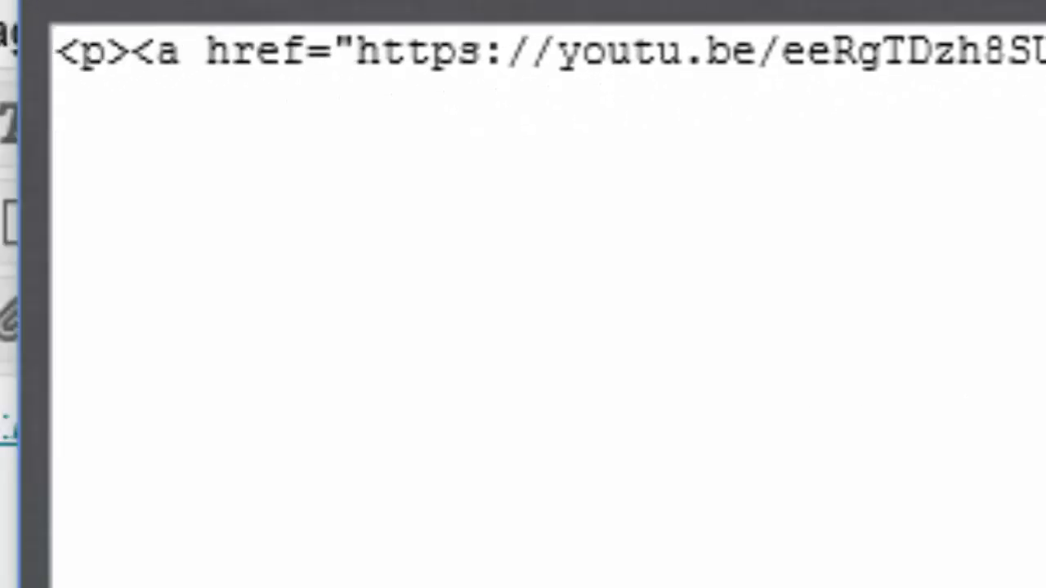
key("ctrl+v")
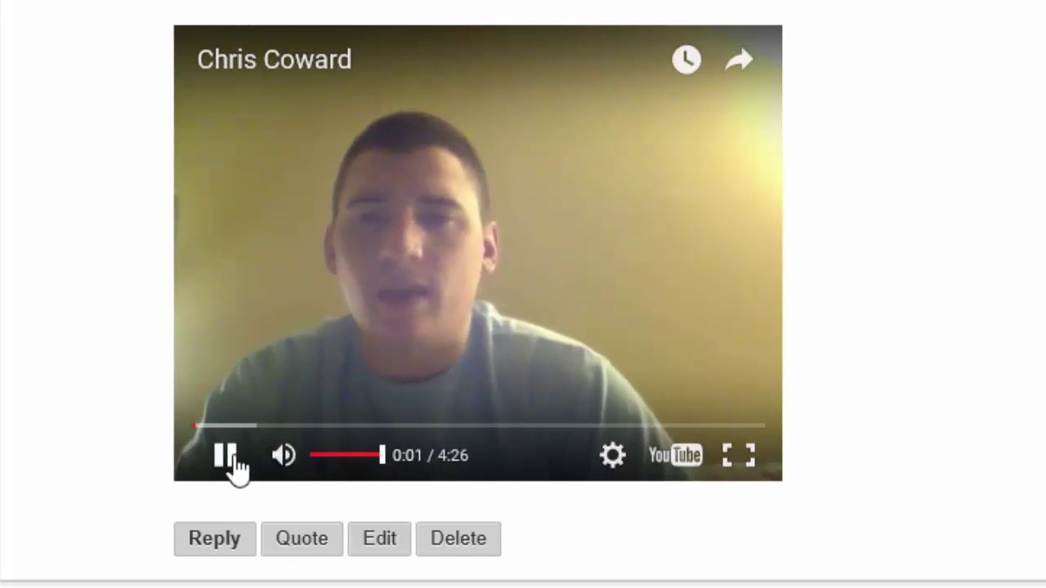
left_click(225, 456)
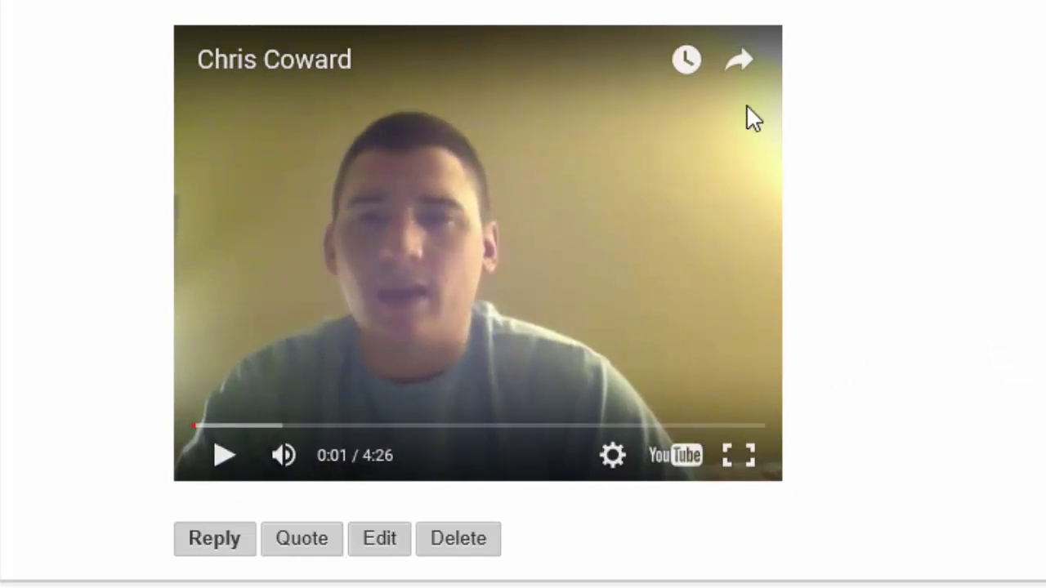